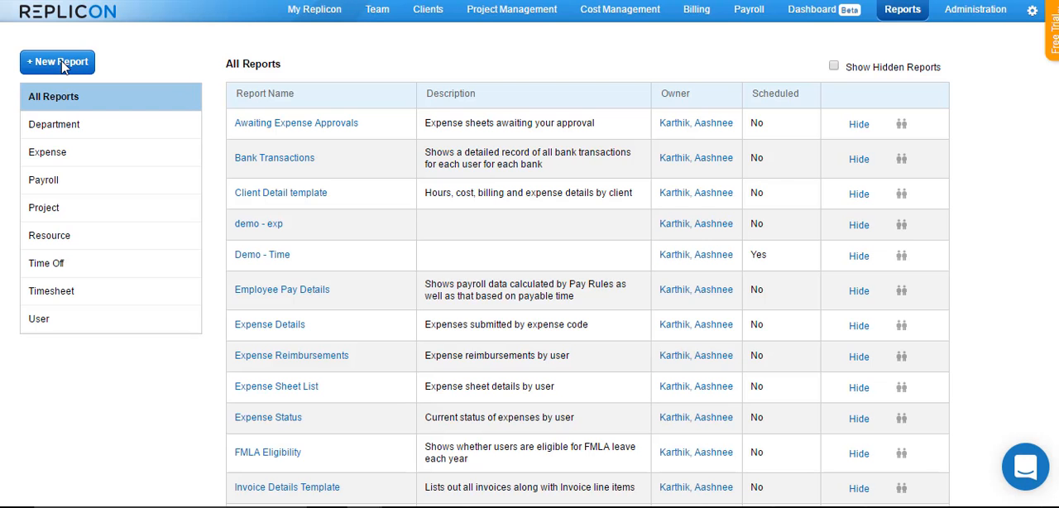
Start a new report in the Project category using the Project Template report type
left_click(60, 63)
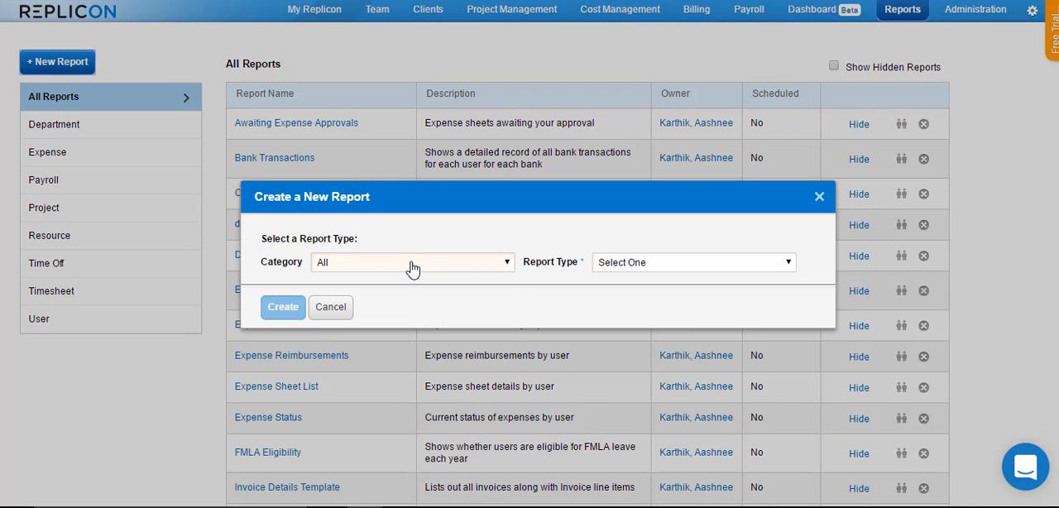
left_click(410, 266)
left_click(372, 330)
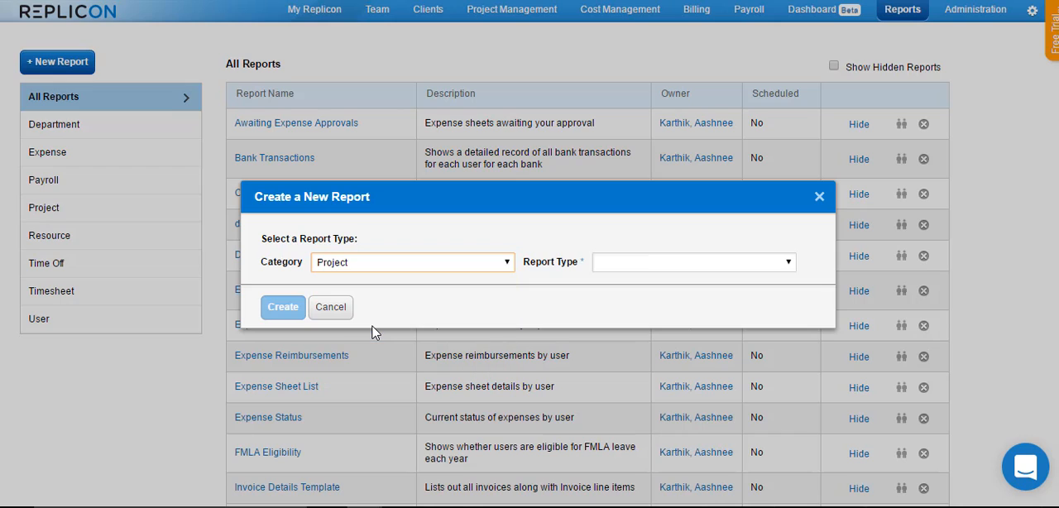
left_click(674, 265)
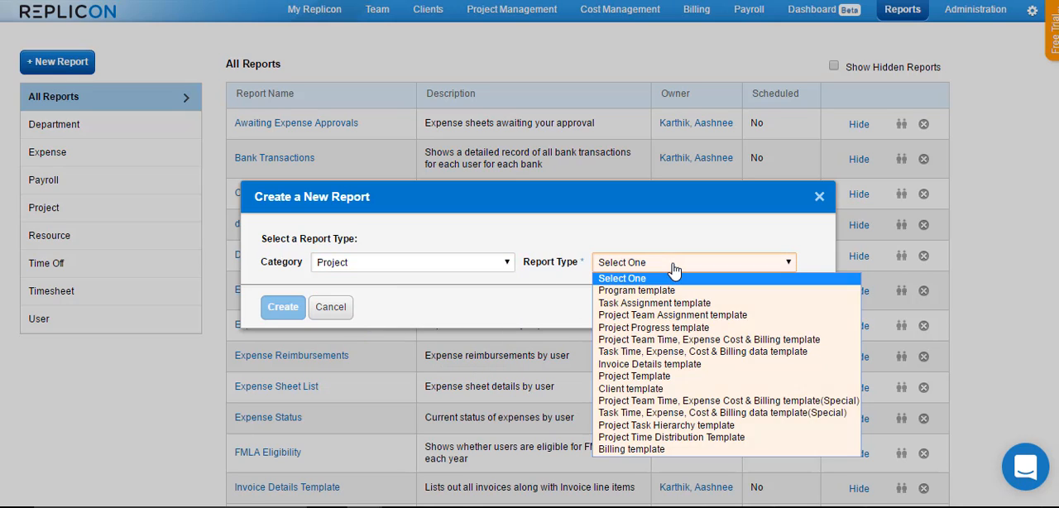
left_click(654, 376)
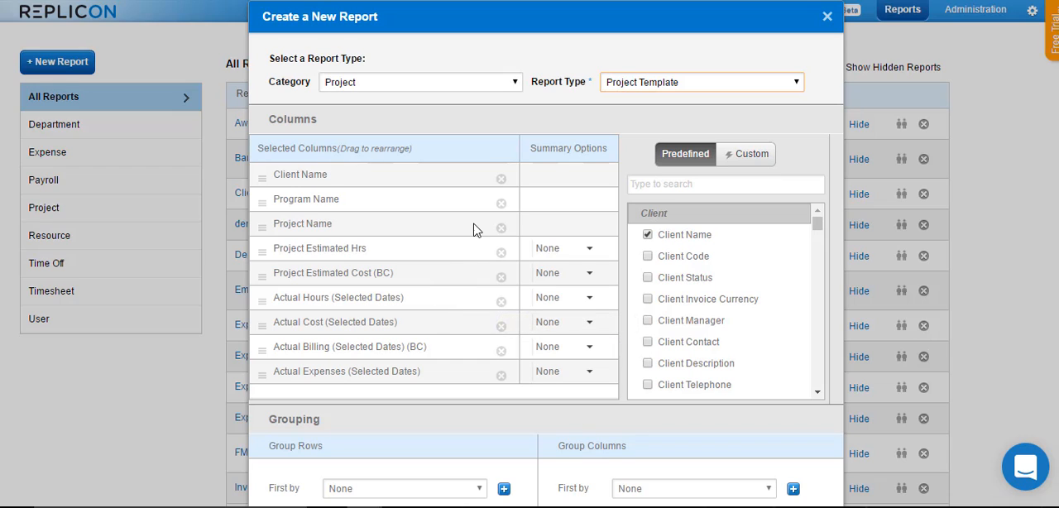
Remove the Client Name, Program Name, Project Estimated Cost (BC), Actual Cost, Actual Billing and Actual Expenses columns from the selected columns
left_click(502, 181)
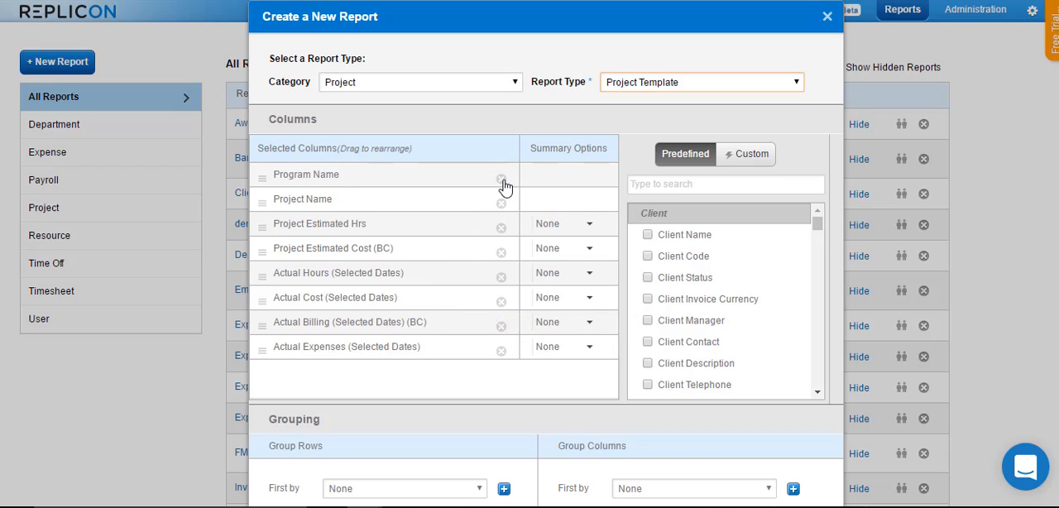
left_click(501, 180)
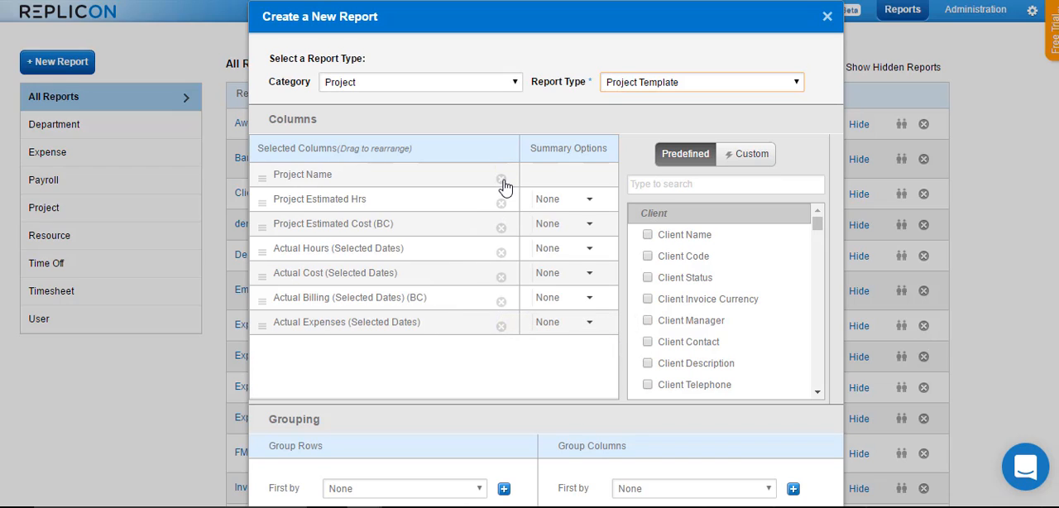
left_click(500, 229)
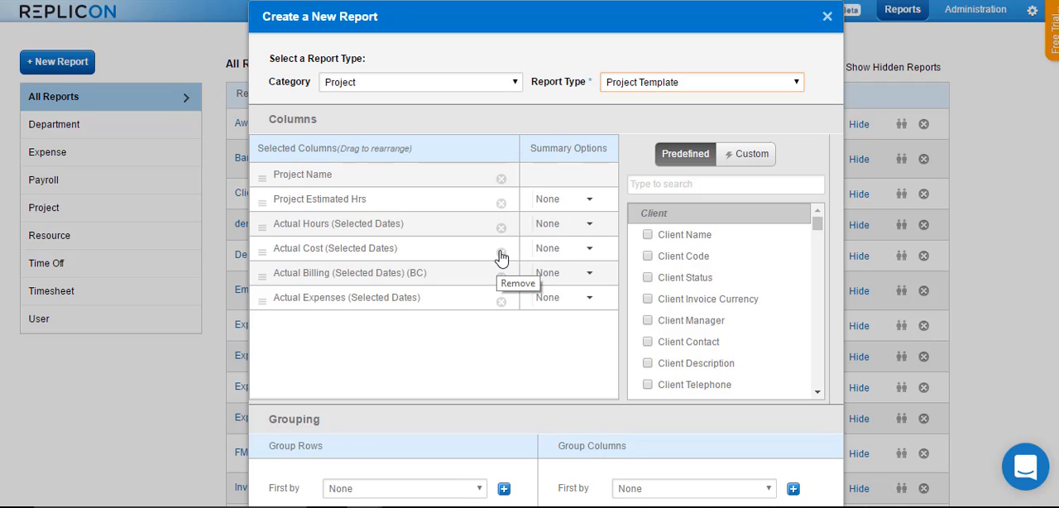
left_click(501, 253)
left_click(501, 253)
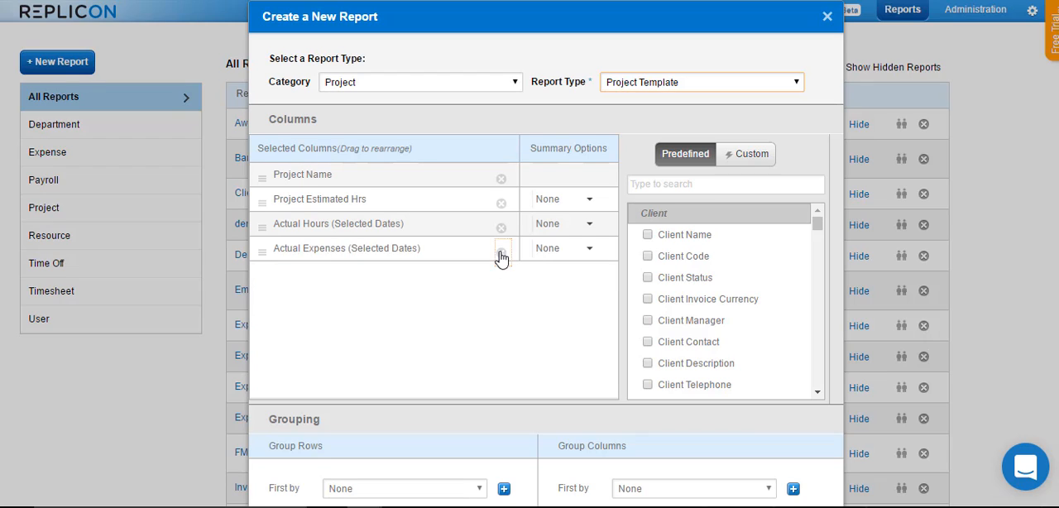
left_click(500, 254)
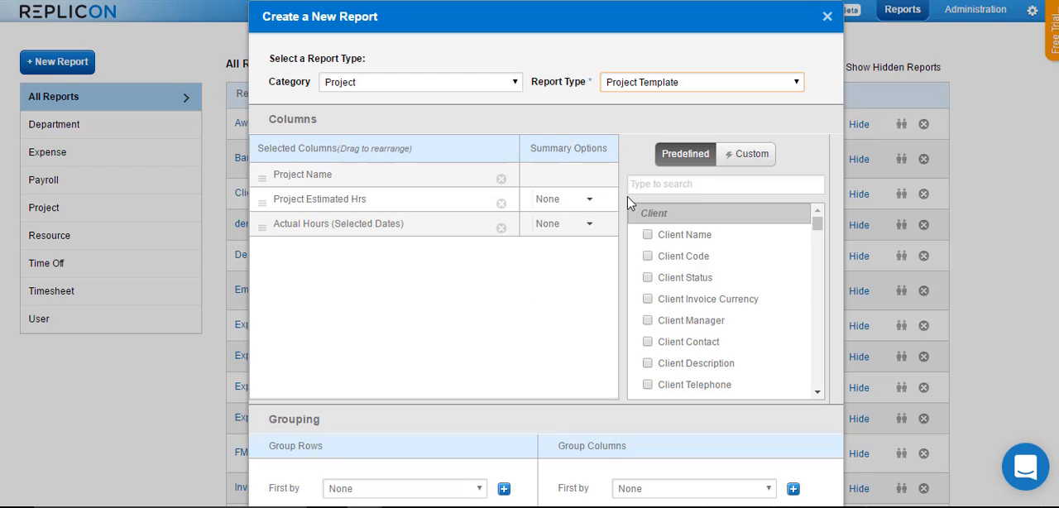
Replace the Actual Hours (Selected Dates) column with Actual Hours (All Dates) and create the report
left_click(646, 179)
type("actual")
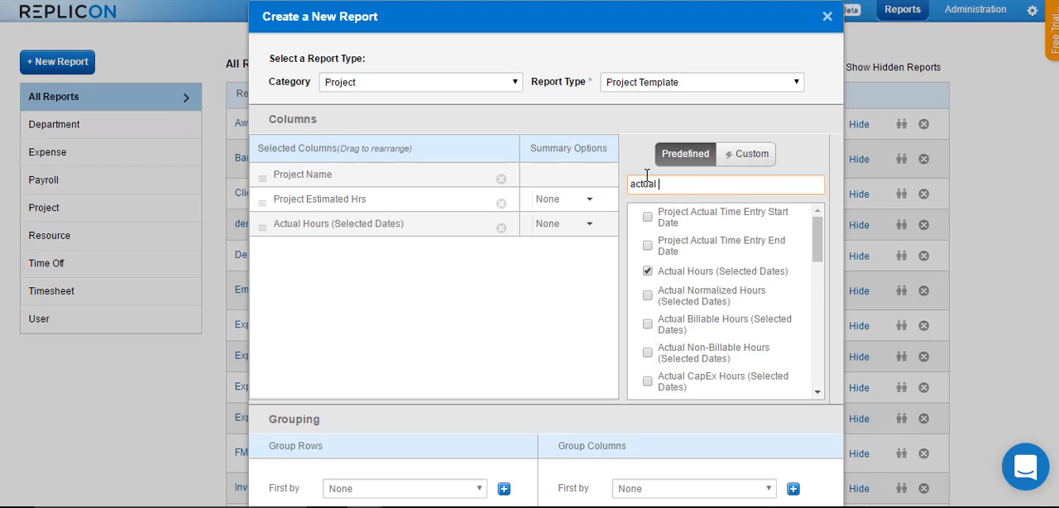
type(" hours")
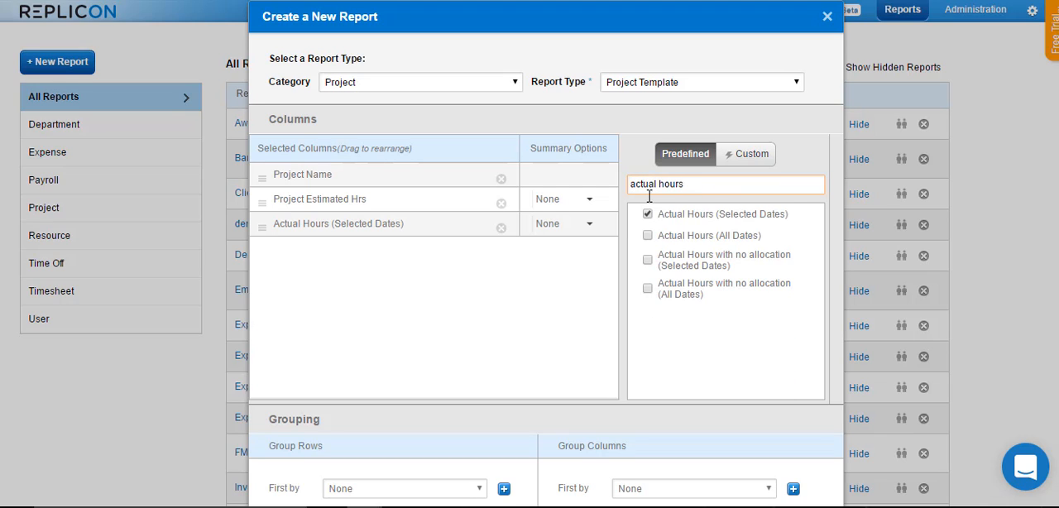
left_click_drag(660, 235, 759, 242)
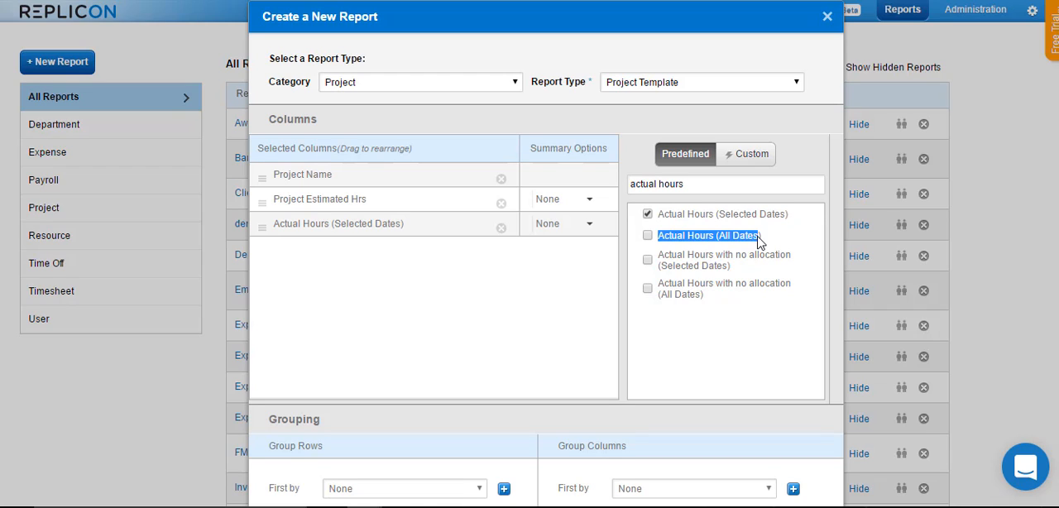
left_click(648, 237)
left_click(648, 214)
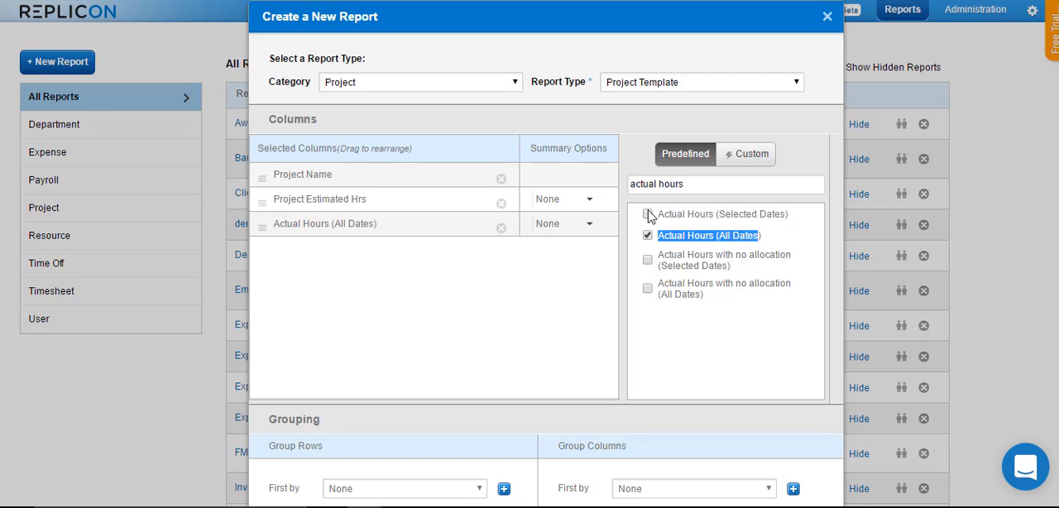
scroll(525, 333, "down", 2)
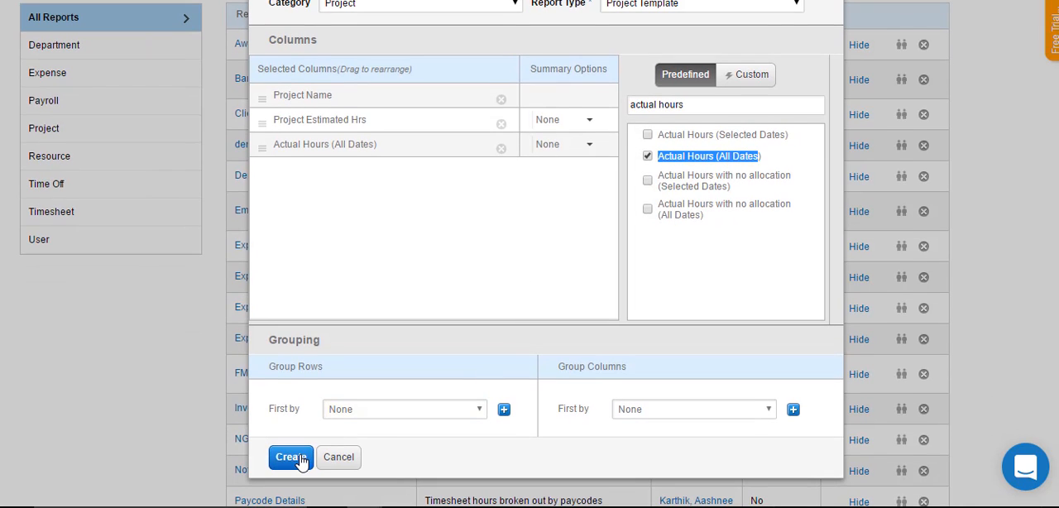
left_click(292, 457)
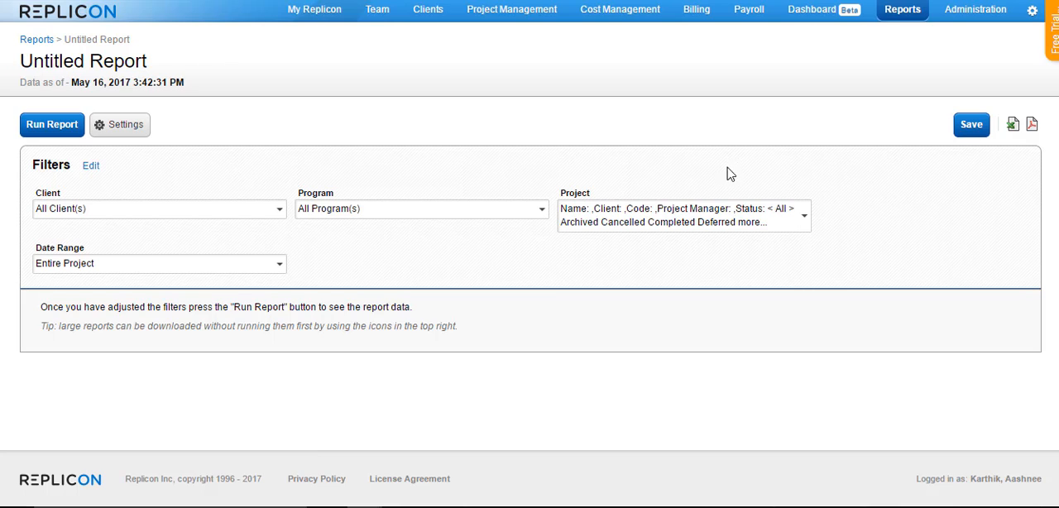
Restrict the project filter to the In Progress status only and run the report
left_click(652, 214)
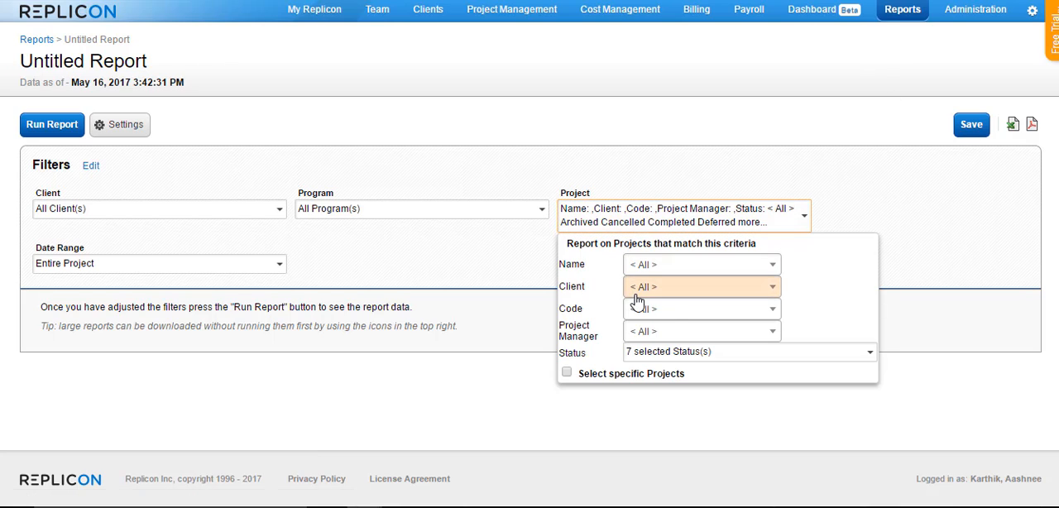
left_click(652, 354)
scroll(664, 336, "down", 3)
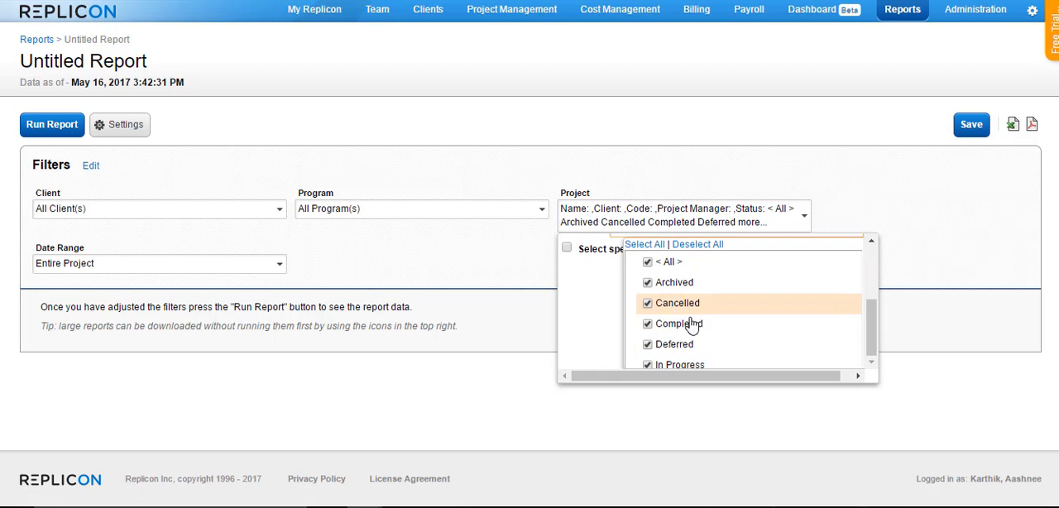
scroll(710, 332, "down", 2)
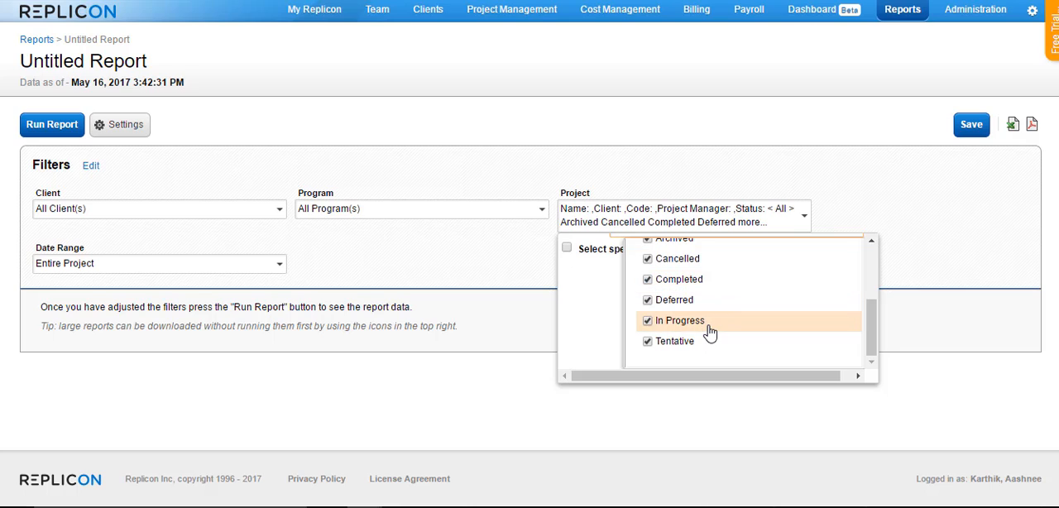
scroll(710, 332, "up", 2)
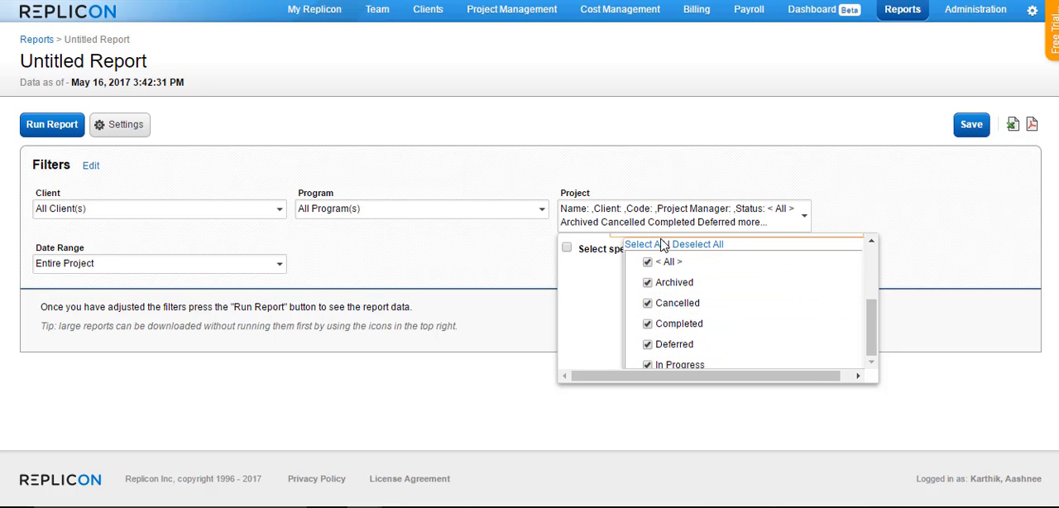
left_click(695, 245)
scroll(701, 310, "down", 2)
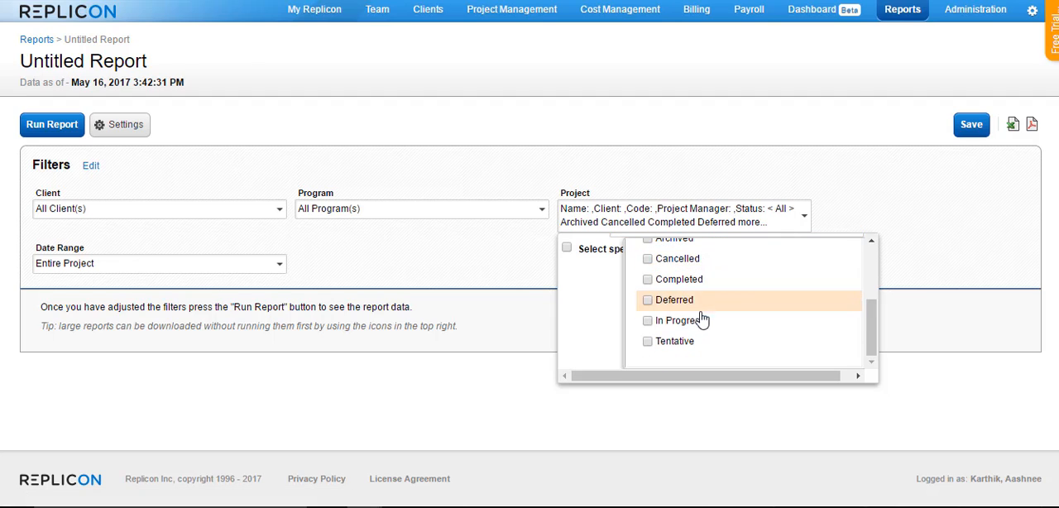
left_click(699, 321)
left_click(856, 199)
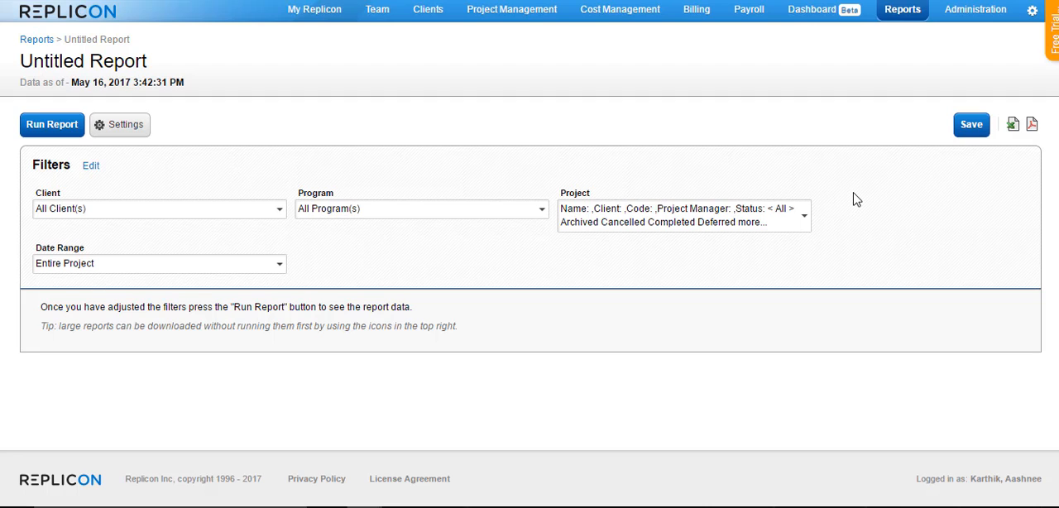
left_click(50, 126)
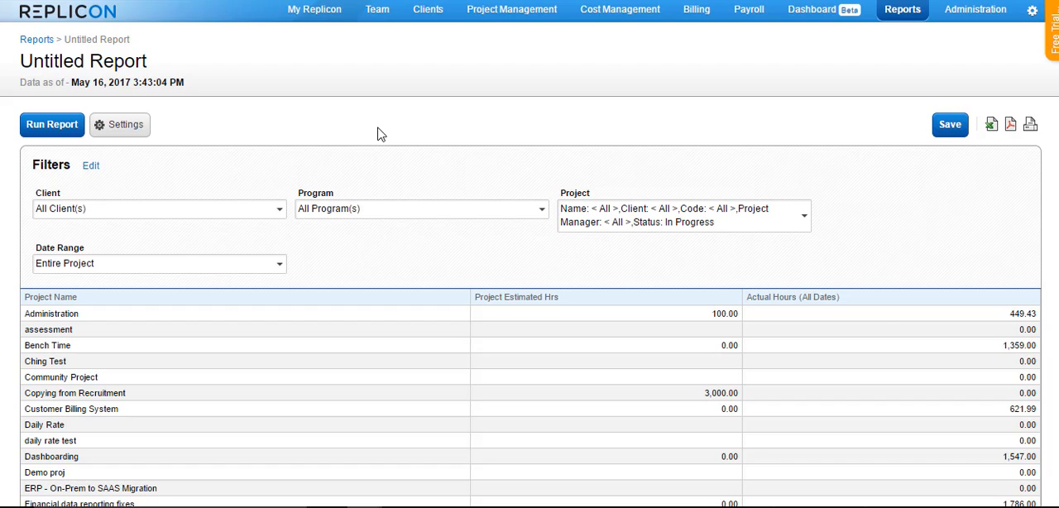
Start a new custom column in the report settings and name it Progress
left_click(132, 129)
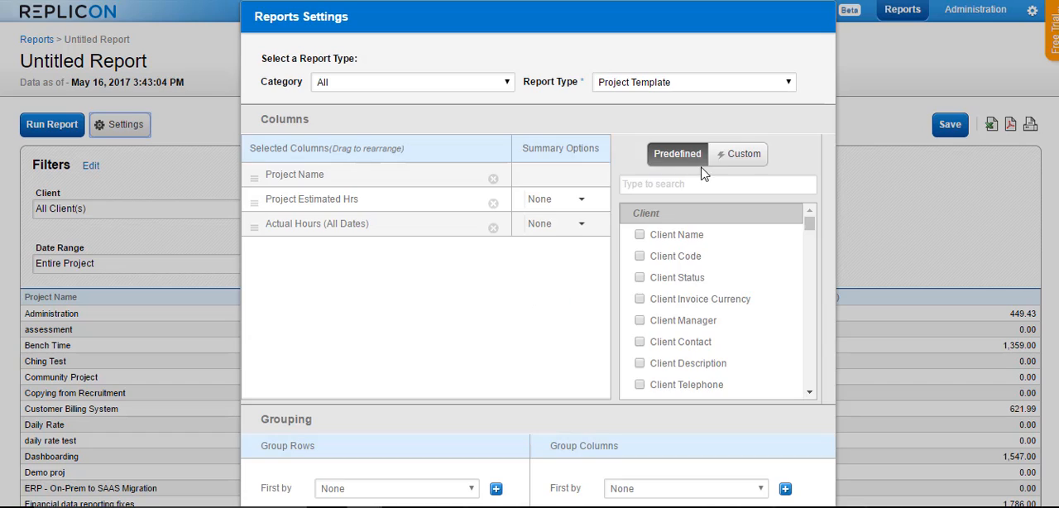
left_click(742, 157)
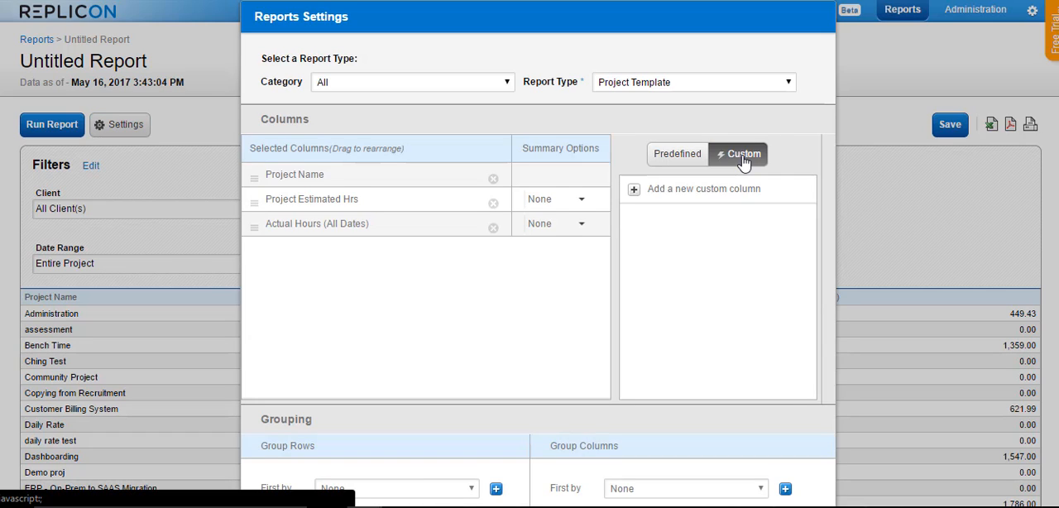
left_click(634, 191)
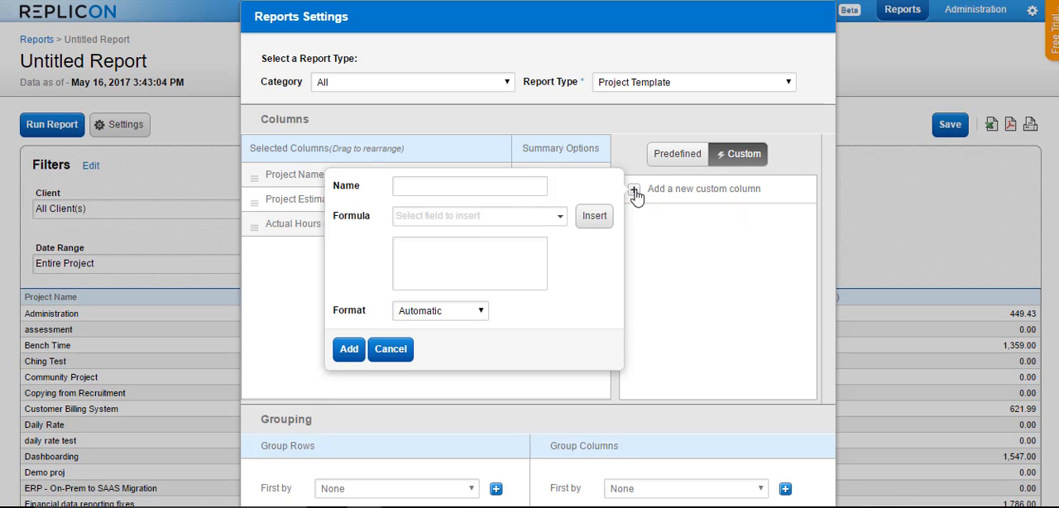
left_click(511, 186)
type("Progress")
Insert the Actual Hours (All Dates) field into the Progress column's formula
left_click(491, 218)
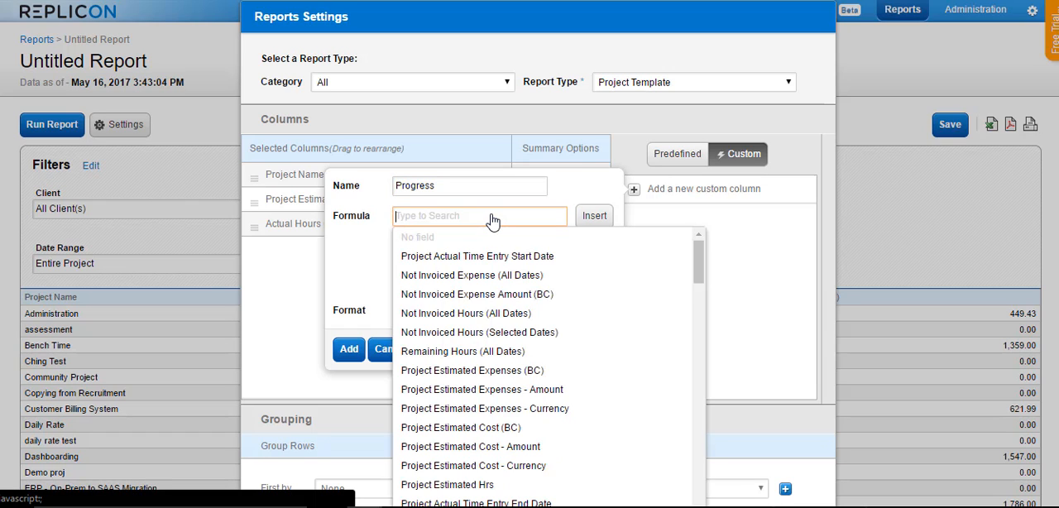
type("actual")
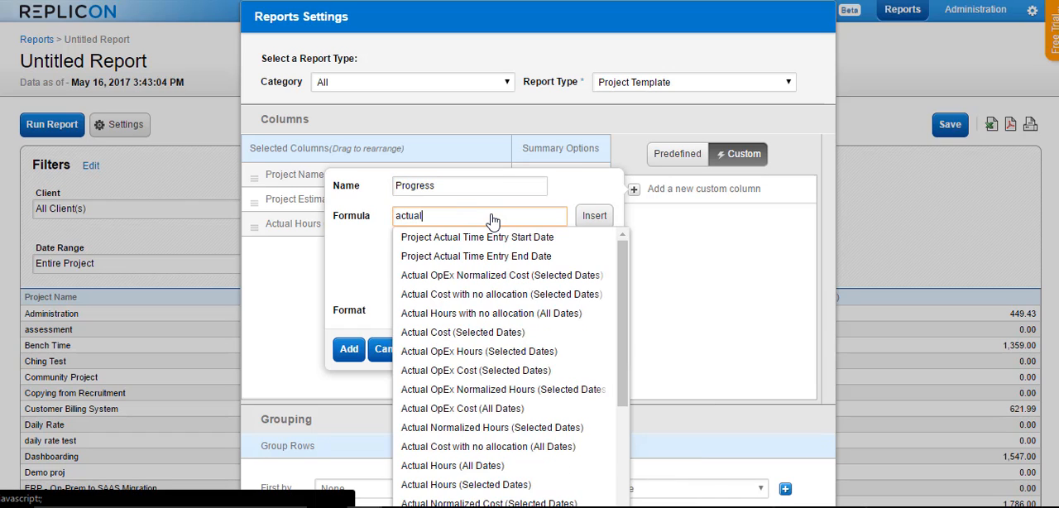
type(" hours")
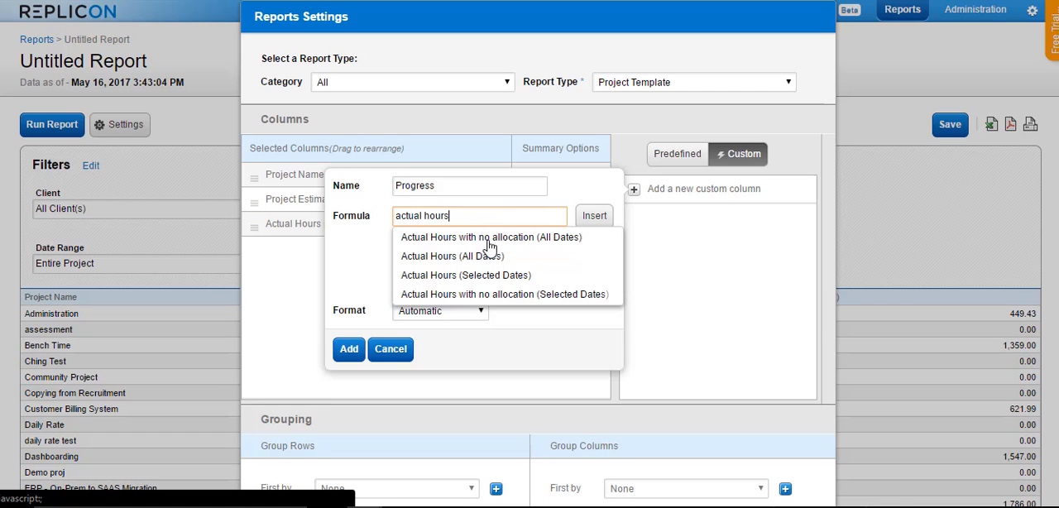
left_click(487, 255)
left_click(595, 216)
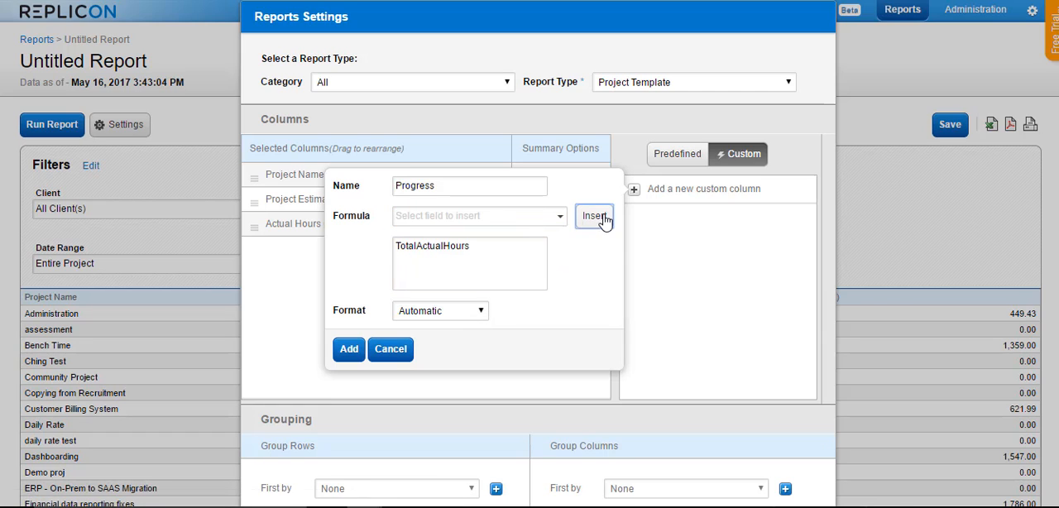
Insert the Project Estimated Hrs field into the formula after the actual hours
left_click(507, 217)
type("es")
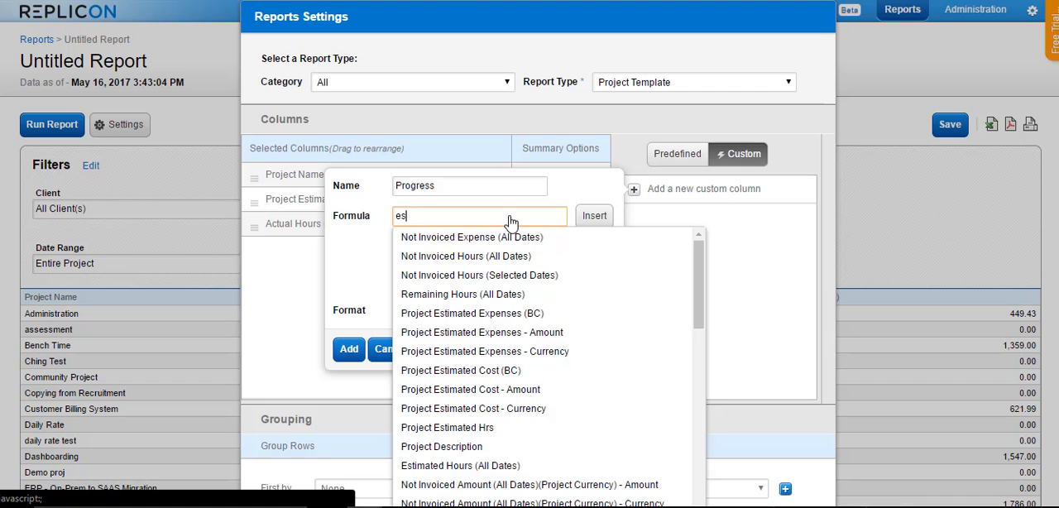
key("BackSpace")
type("project")
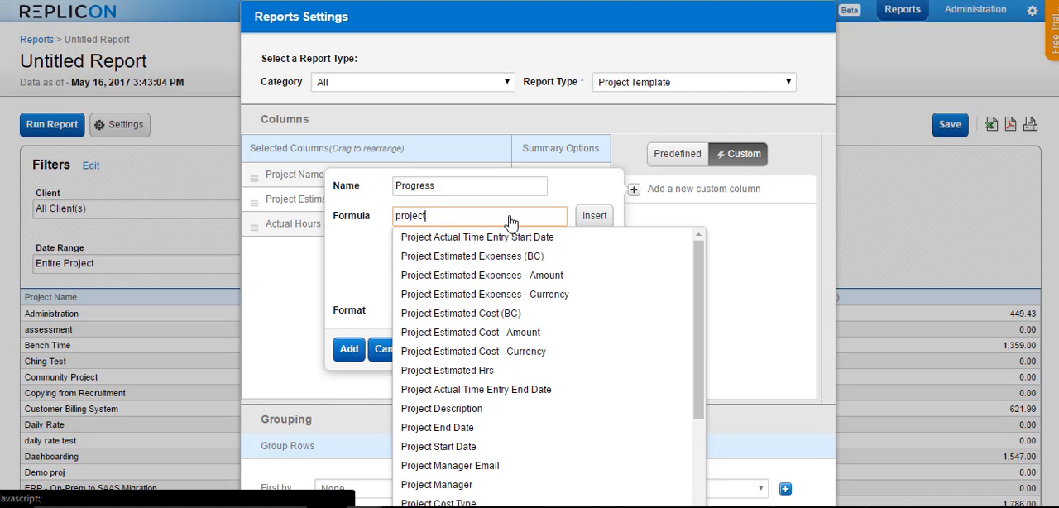
type(" estimatedn")
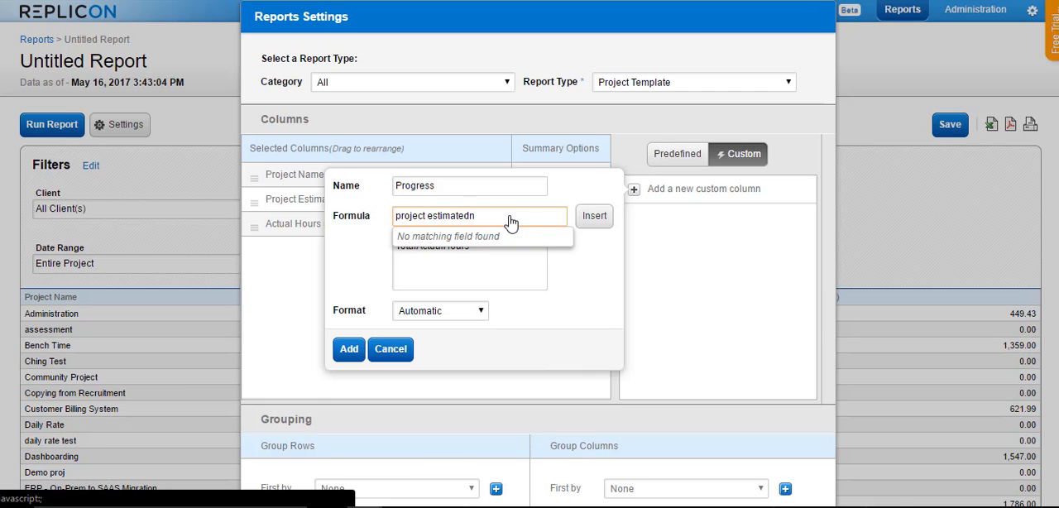
key("BackSpace")
left_click(500, 354)
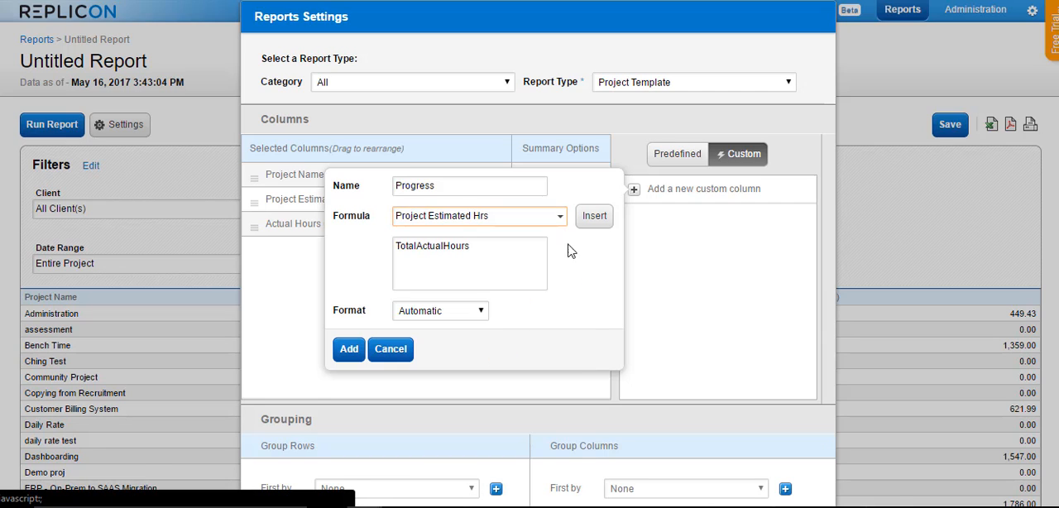
left_click(594, 217)
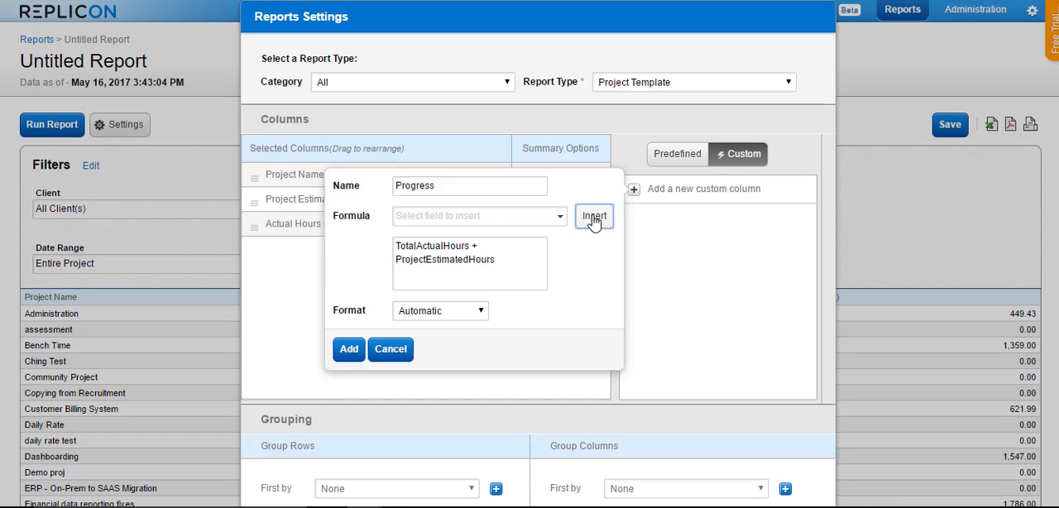
Change the Progress formula to TotalActualHours-ProjectEstimatedHours and add the custom column to the report
left_click(482, 245)
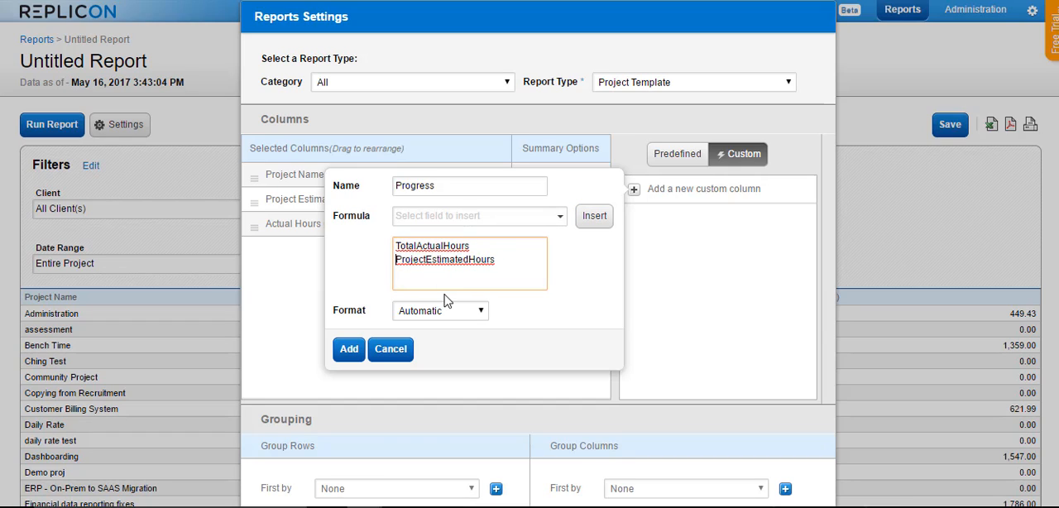
key("BackSpace")
key("BackSpace")
key("BackSpace")
type("-")
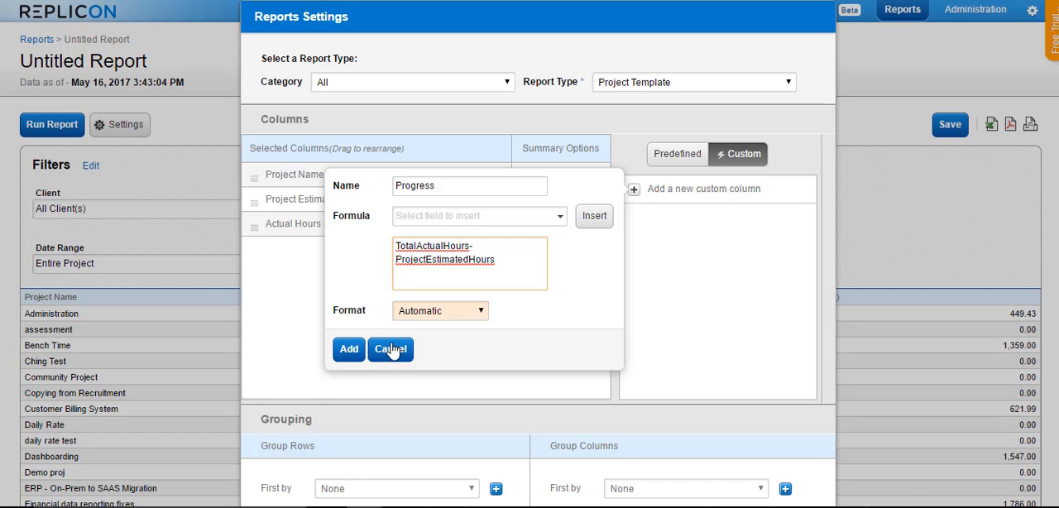
left_click(346, 356)
Apply the report settings and rerun the report with the Progress column
scroll(345, 379, "down", 3)
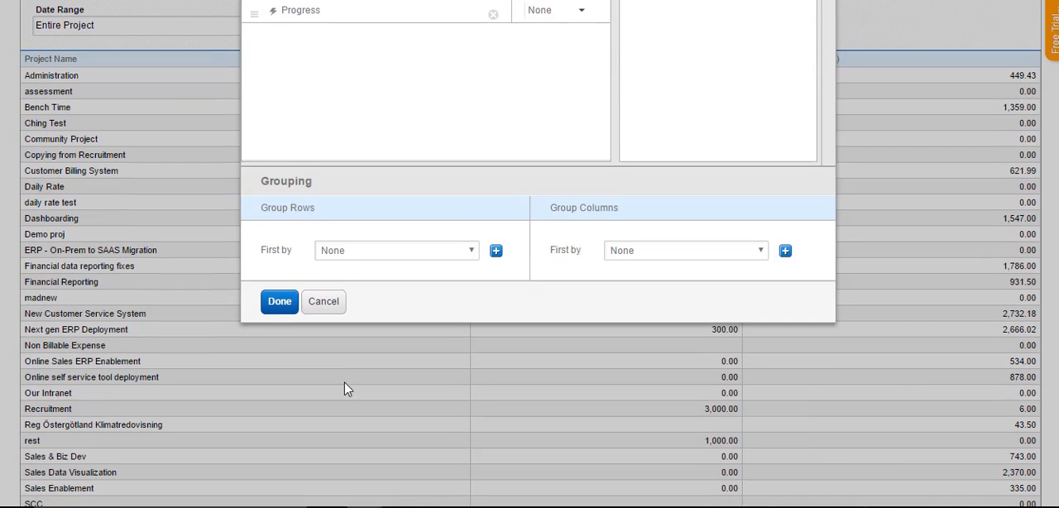
scroll(301, 383, "up", 3)
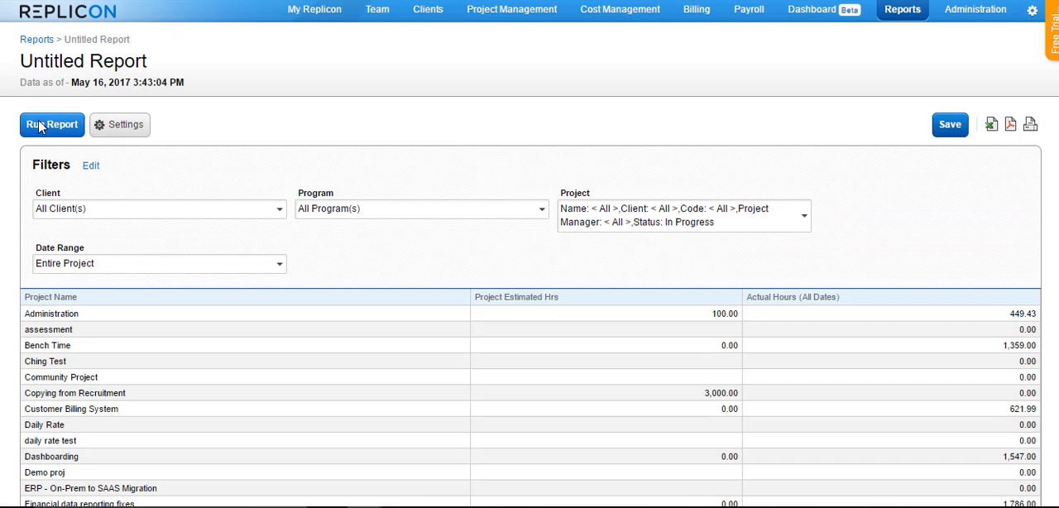
left_click(58, 123)
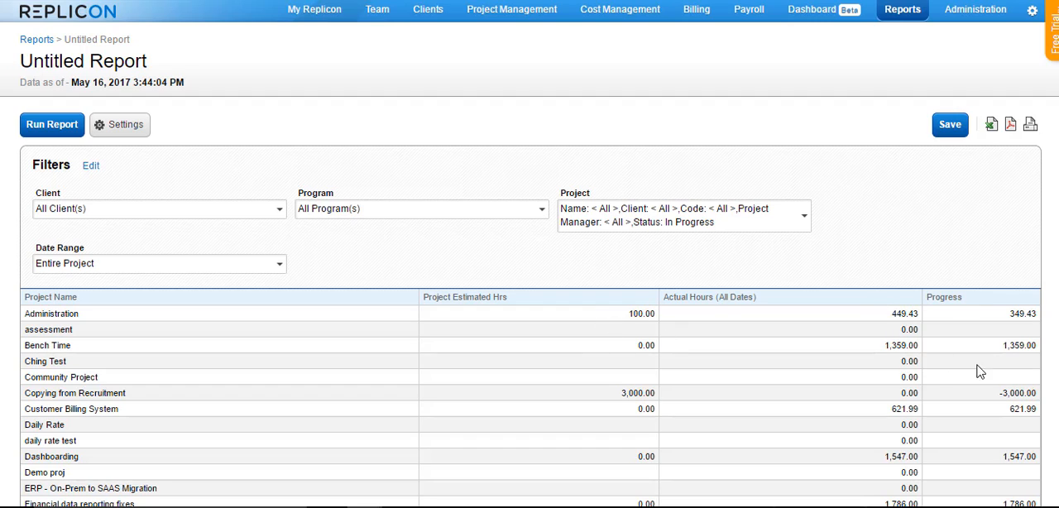
mouse_move(1023, 391)
Review the Progress column's formula in the report settings, closing them without changes
left_click(138, 130)
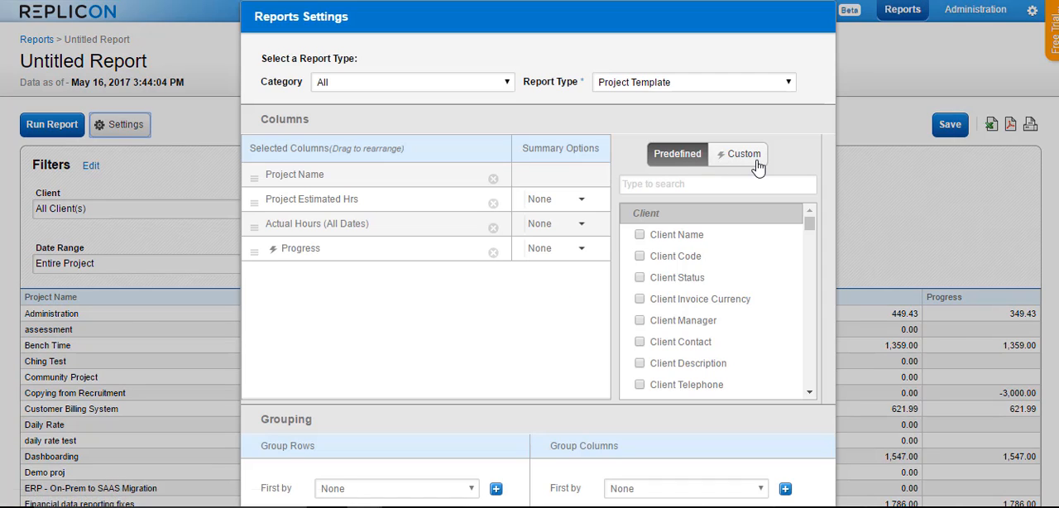
left_click(756, 159)
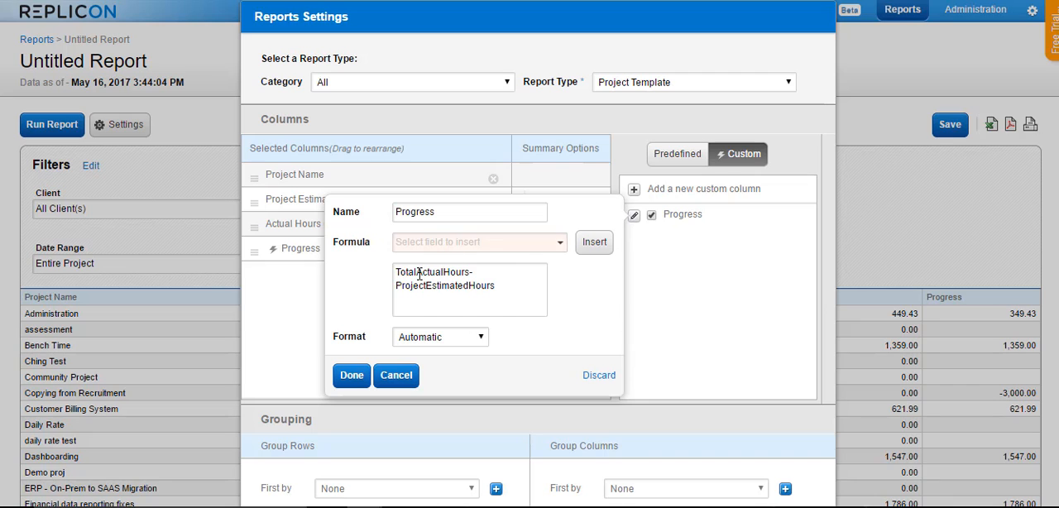
left_click(397, 375)
scroll(414, 407, "down", 3)
left_click(324, 301)
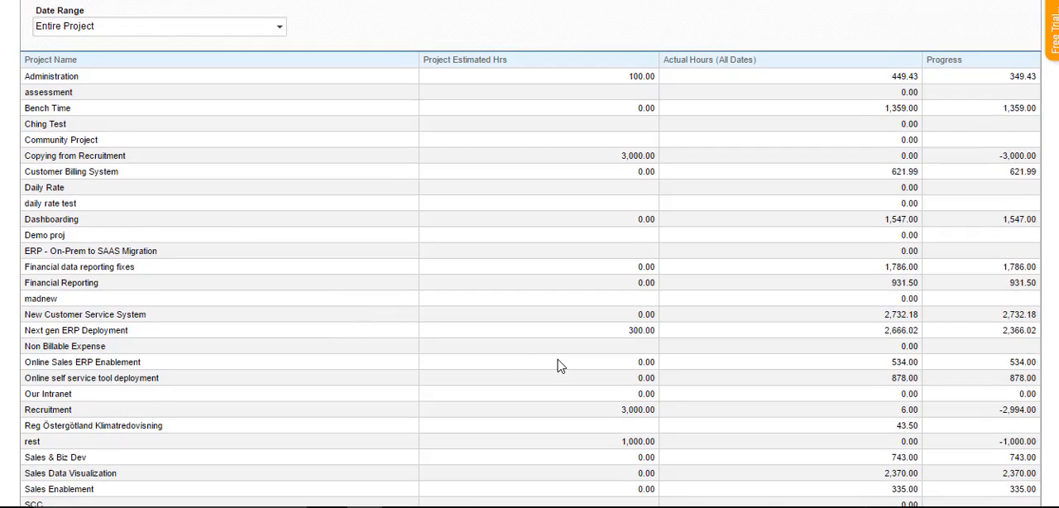
scroll(558, 300, "up", 3)
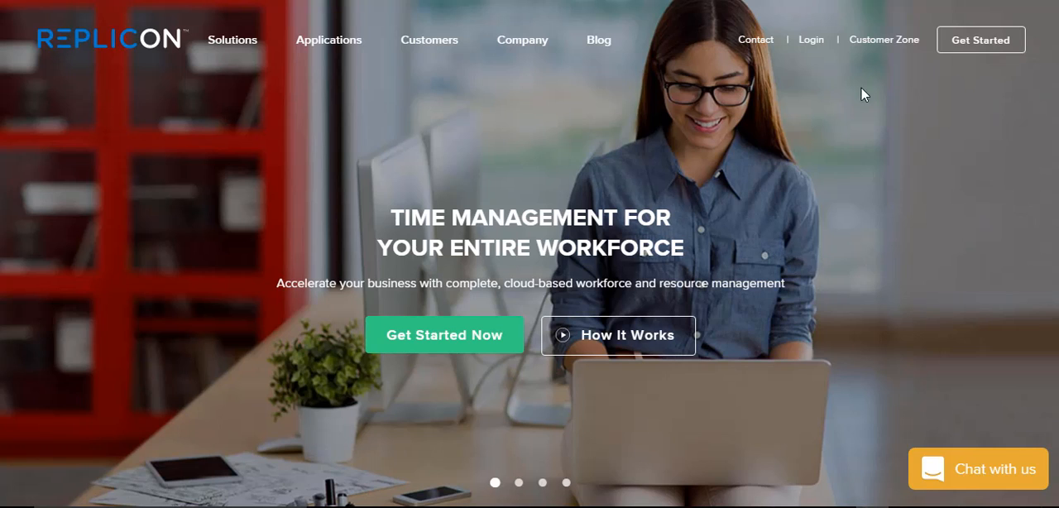
From the Replicon website, go to the Customer Zone community's categories and locate the Product updates category
left_click(883, 43)
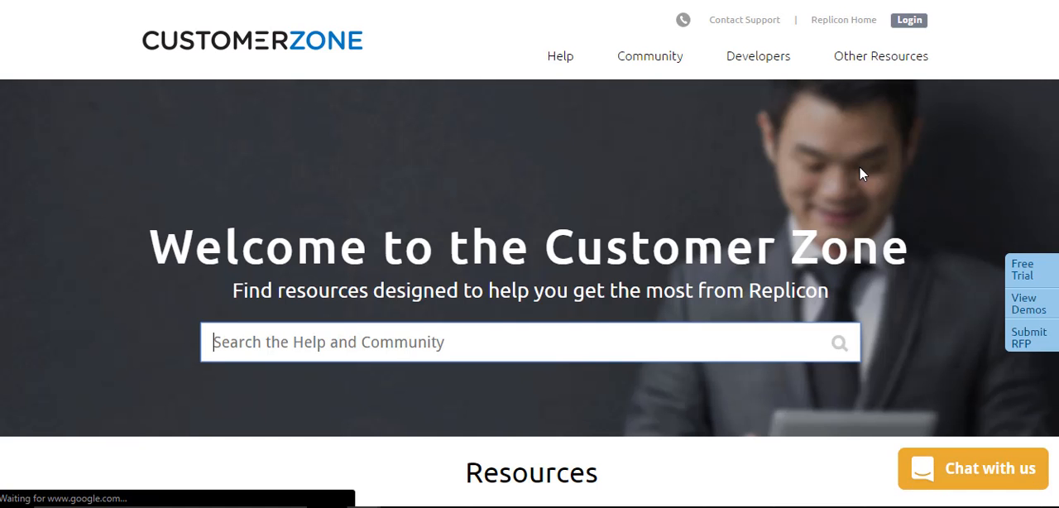
left_click(650, 57)
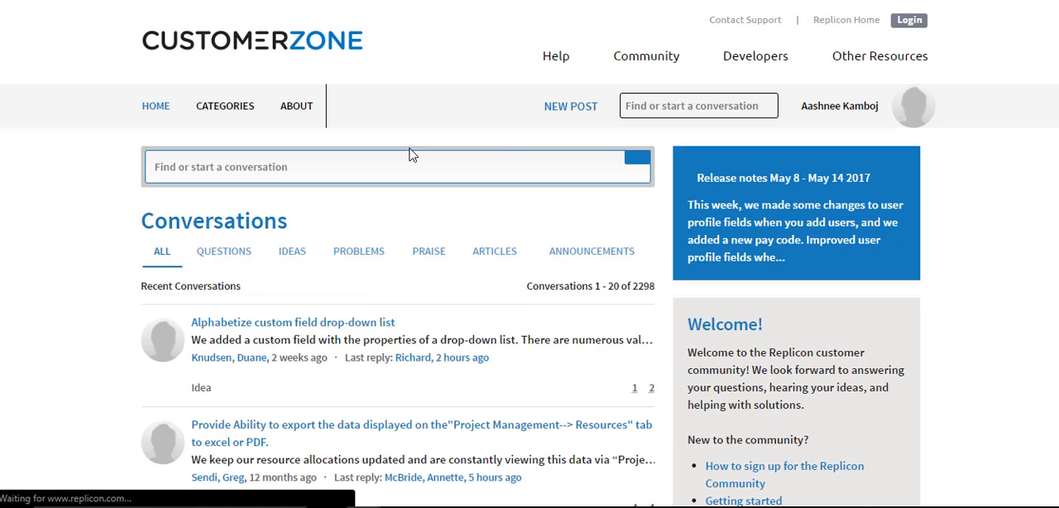
left_click(230, 112)
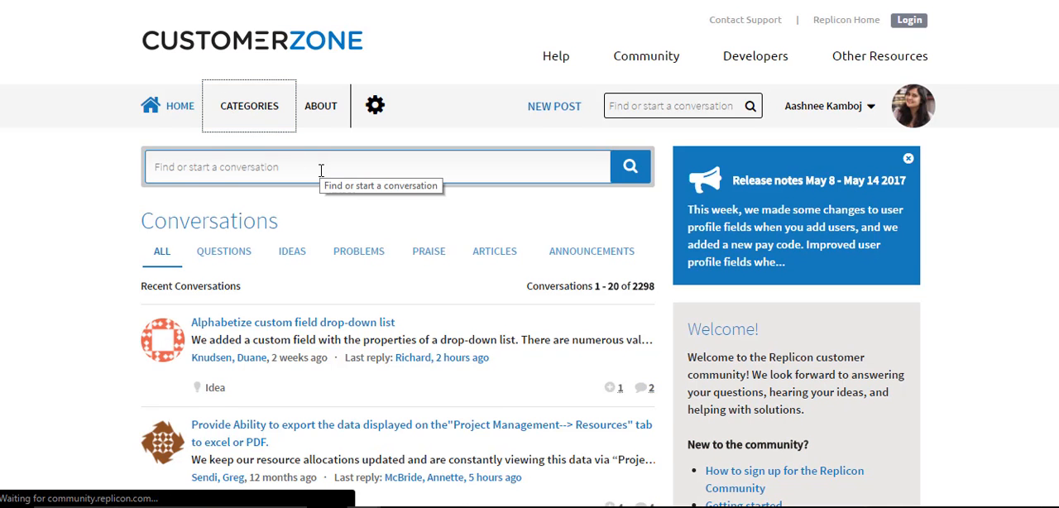
scroll(323, 170, "down", 5)
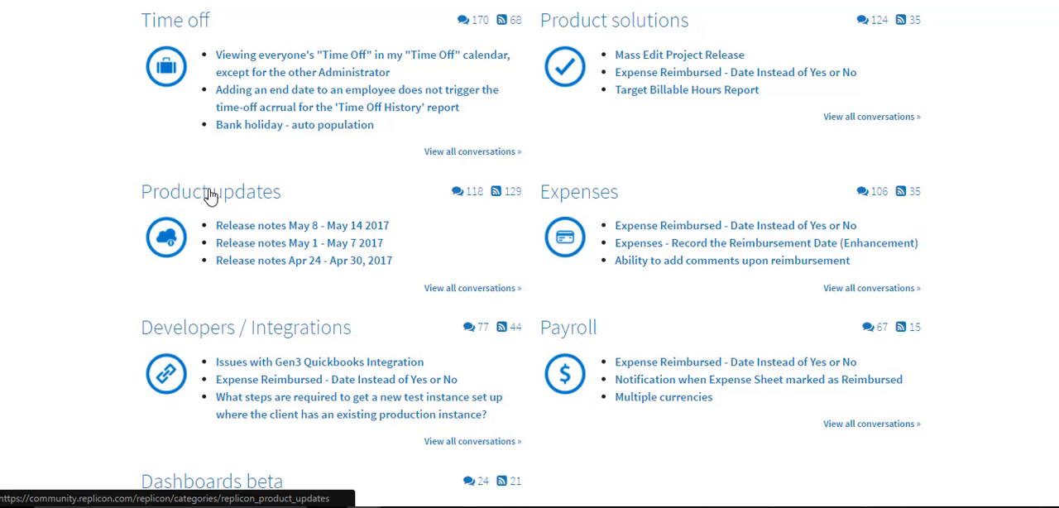